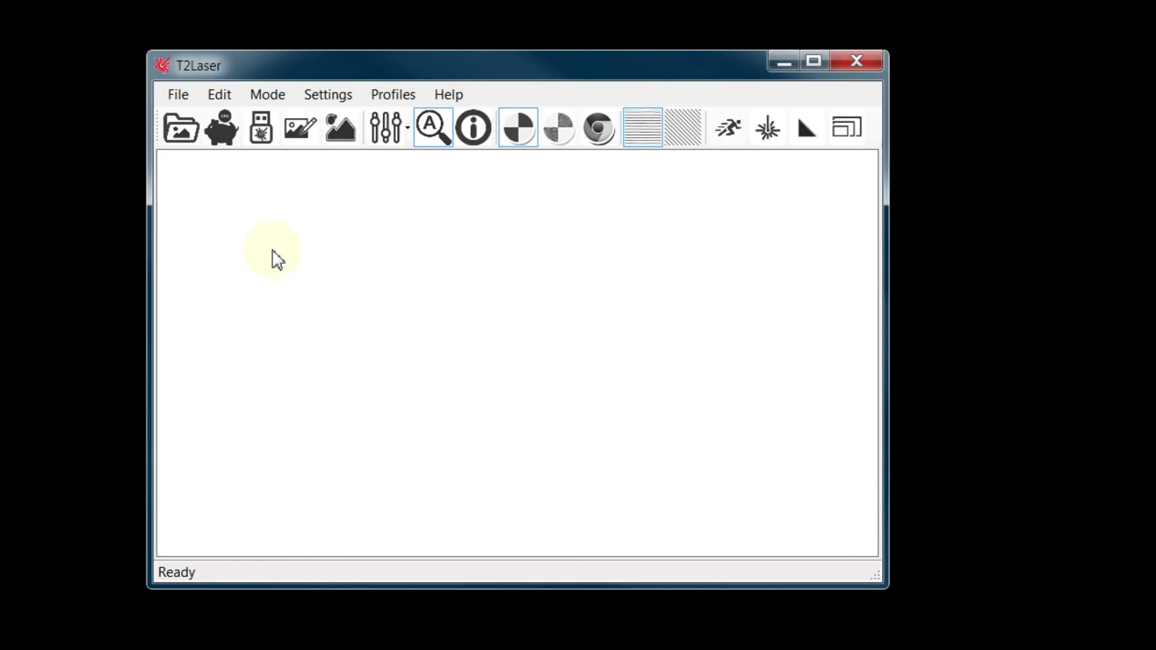
# Dismiss the File menu and bring up the Open dialog on the Training folder.
pyautogui.click(177, 96)
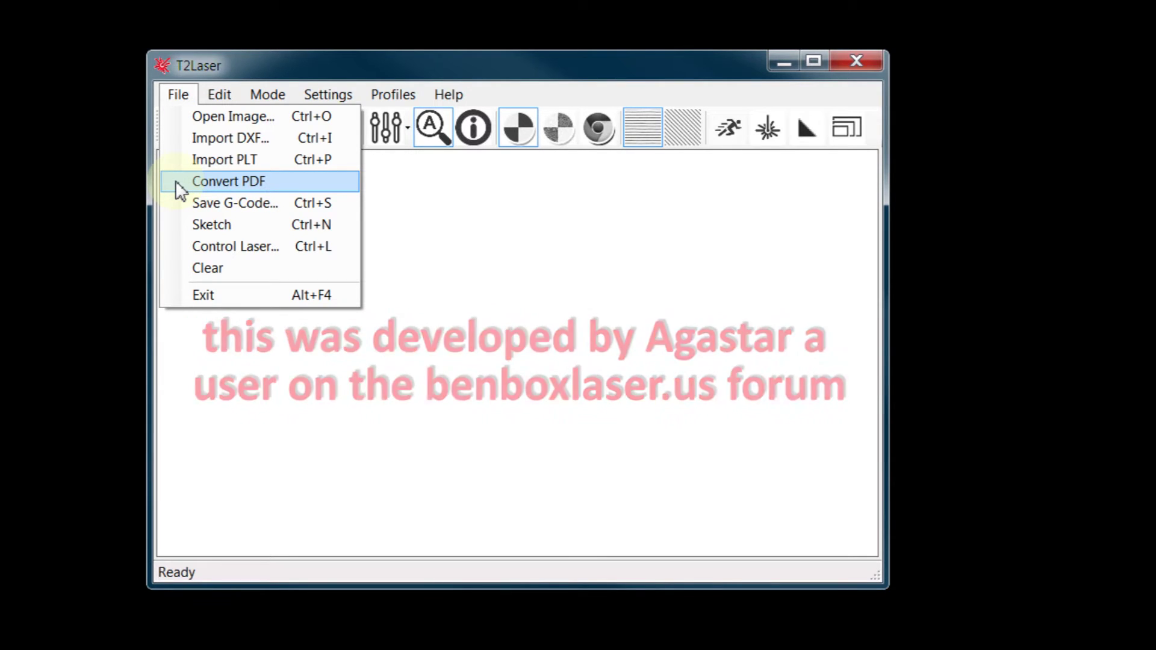
pyautogui.click(410, 380)
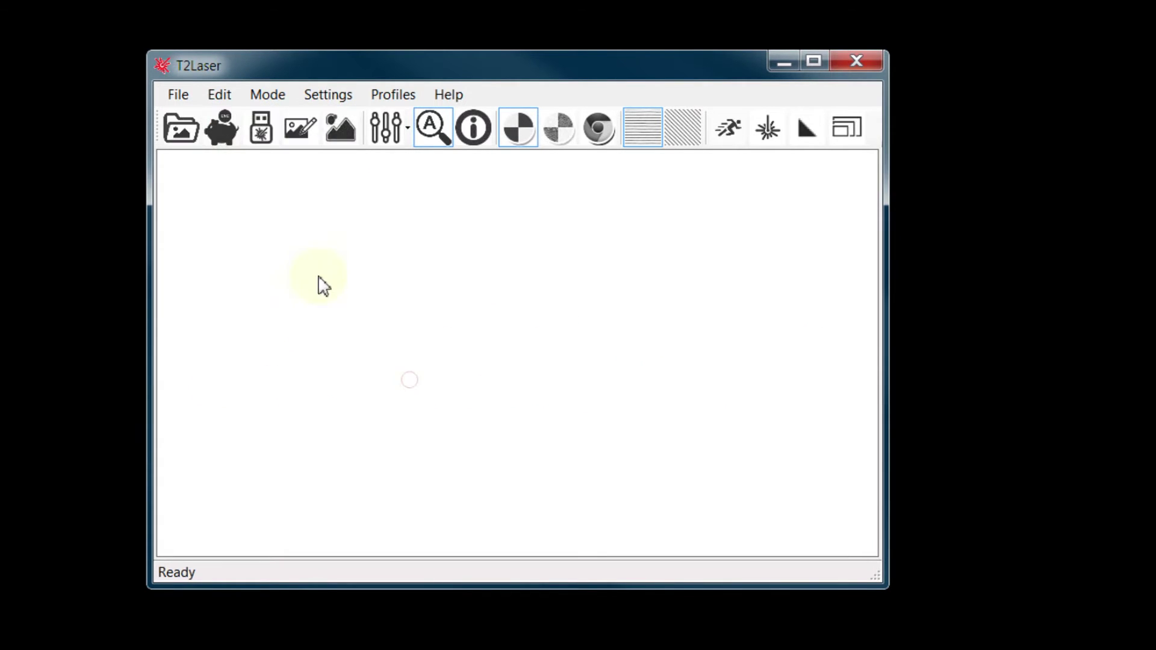
pyautogui.click(183, 137)
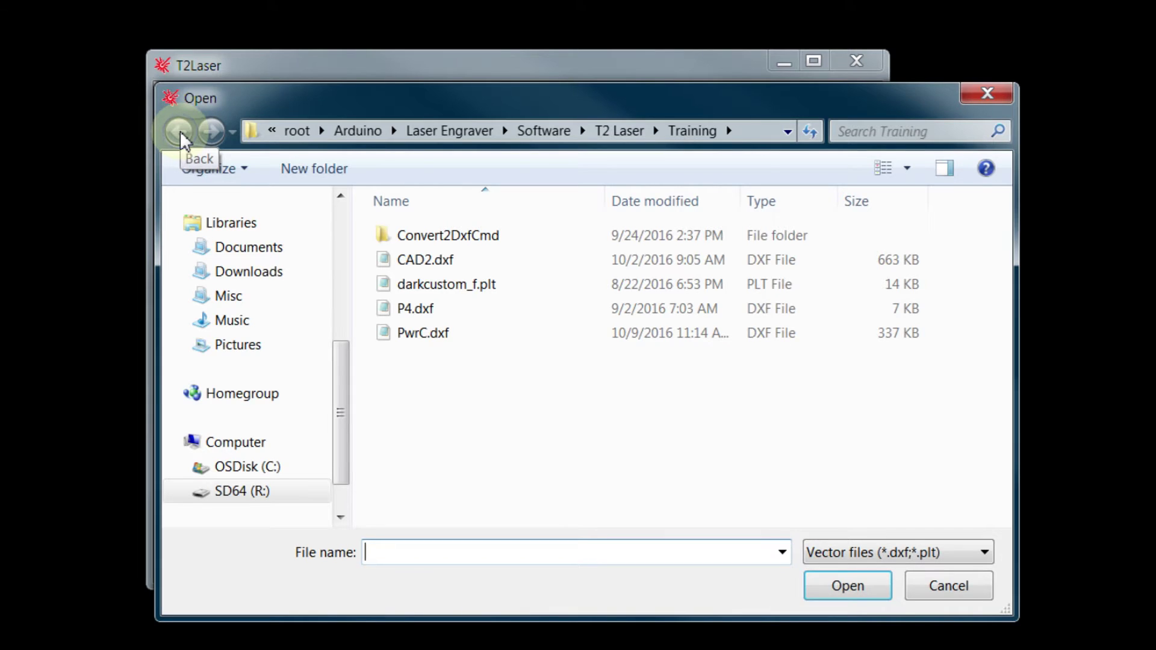
# Load CAD2.dxf (circles, ellipse, rectangle; 91 segments), then reopen the file browser.
pyautogui.click(386, 264)
pyautogui.doubleClick(386, 264)
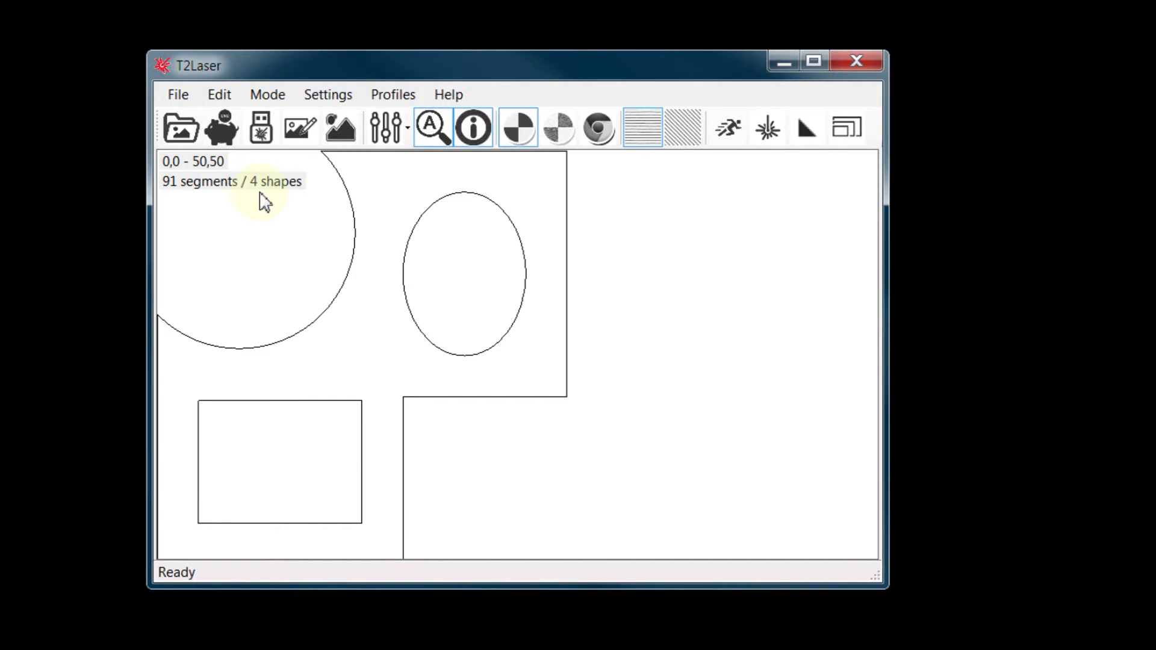
pyautogui.click(181, 128)
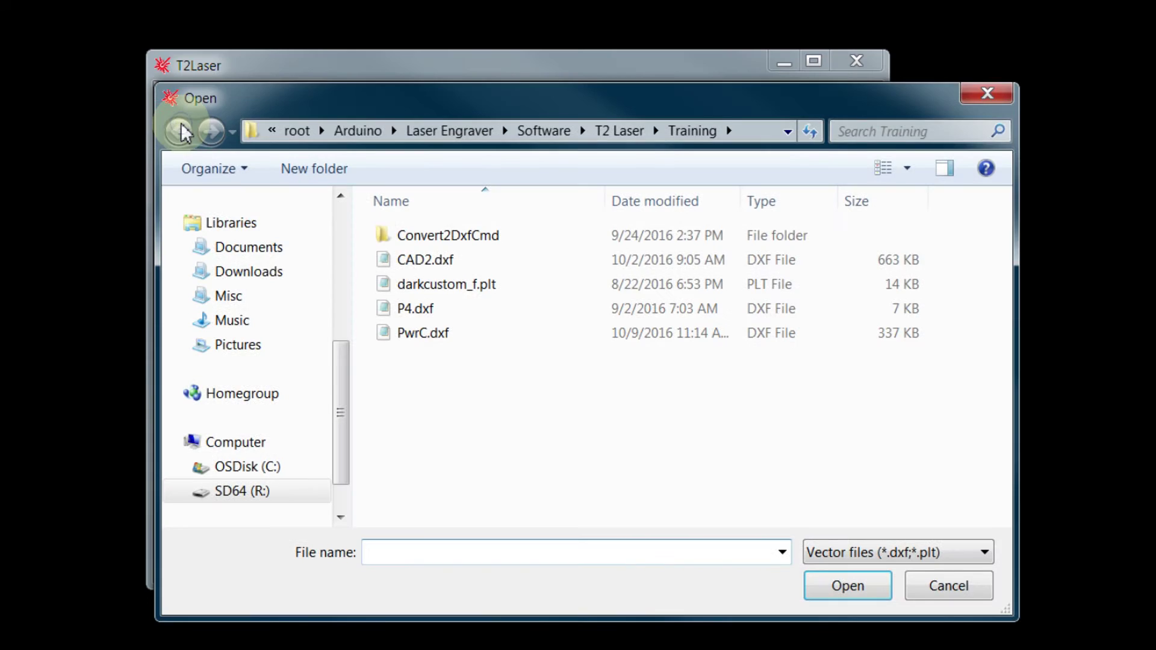
# Import P4.dxf: two circles and a square in a curved outline, 102 segments.
pyautogui.doubleClick(383, 309)
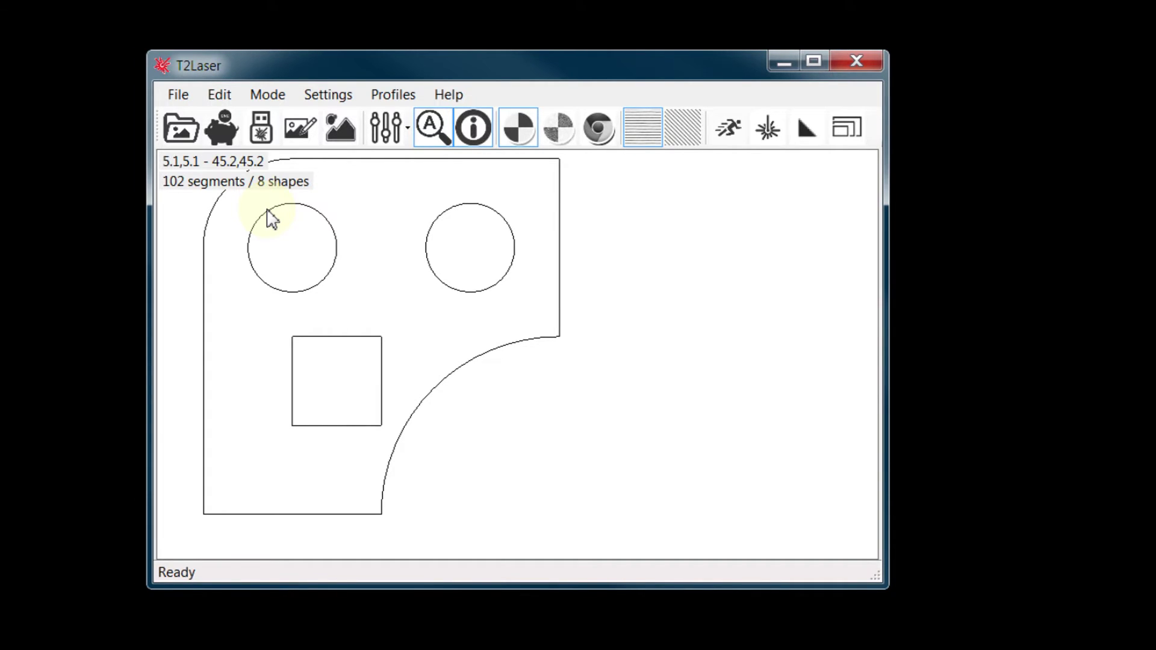
pyautogui.click(326, 93)
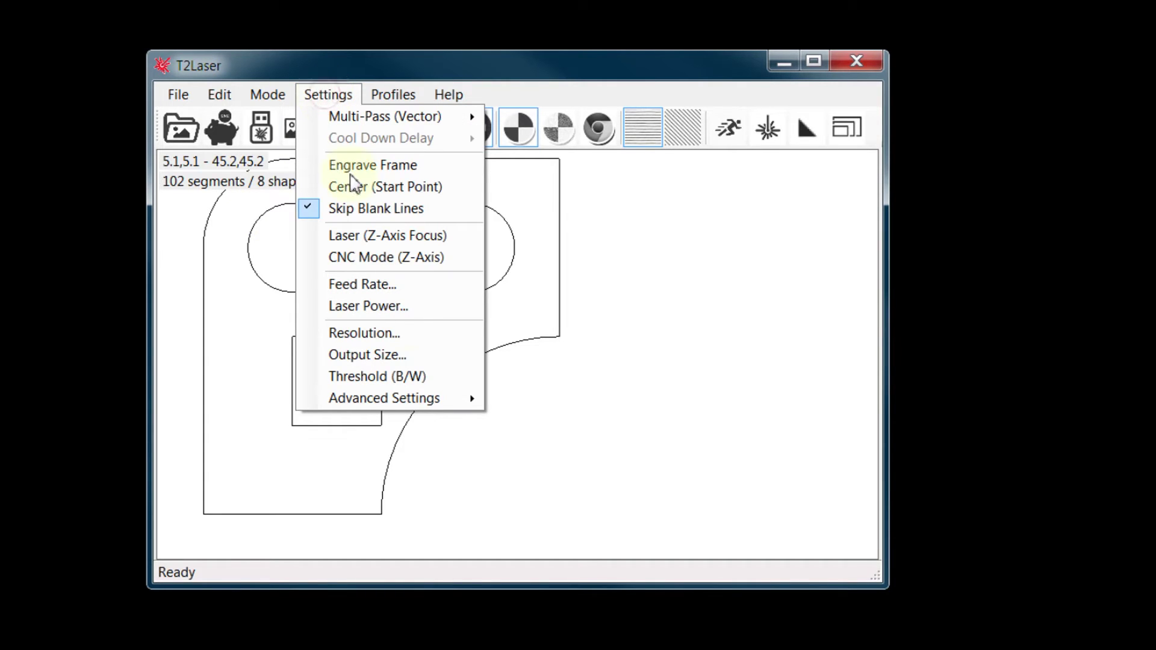
# Enable Advanced Settings > Relocate Origin, recheck the submenu, and reopen the file browser.
pyautogui.moveTo(446, 408)
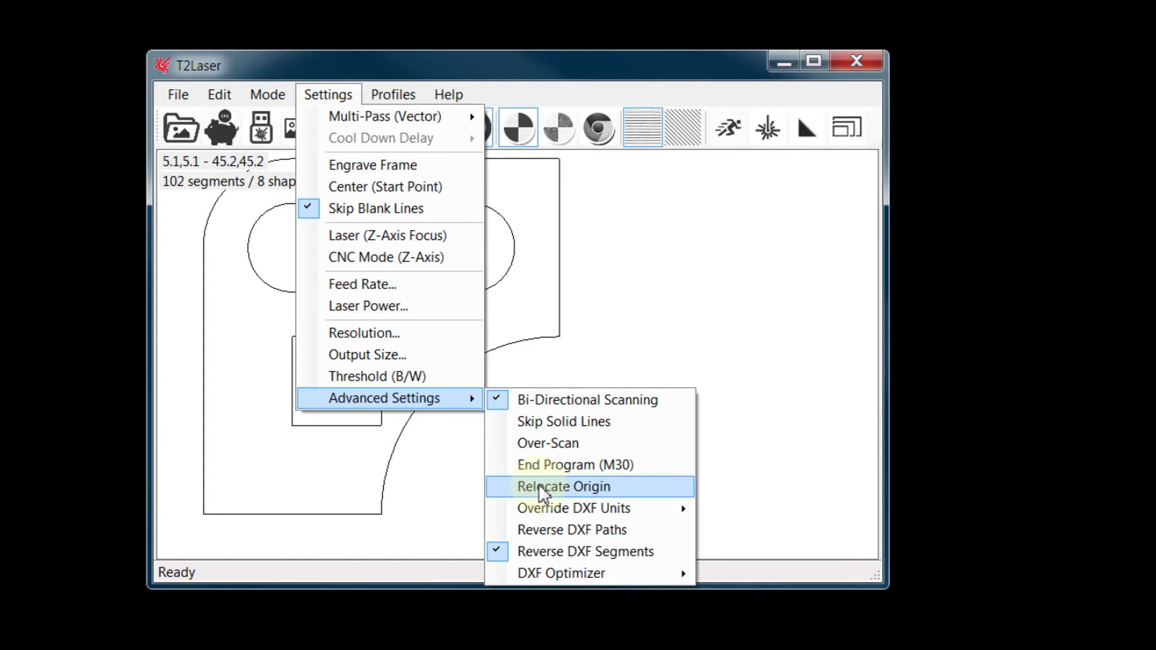
pyautogui.click(507, 486)
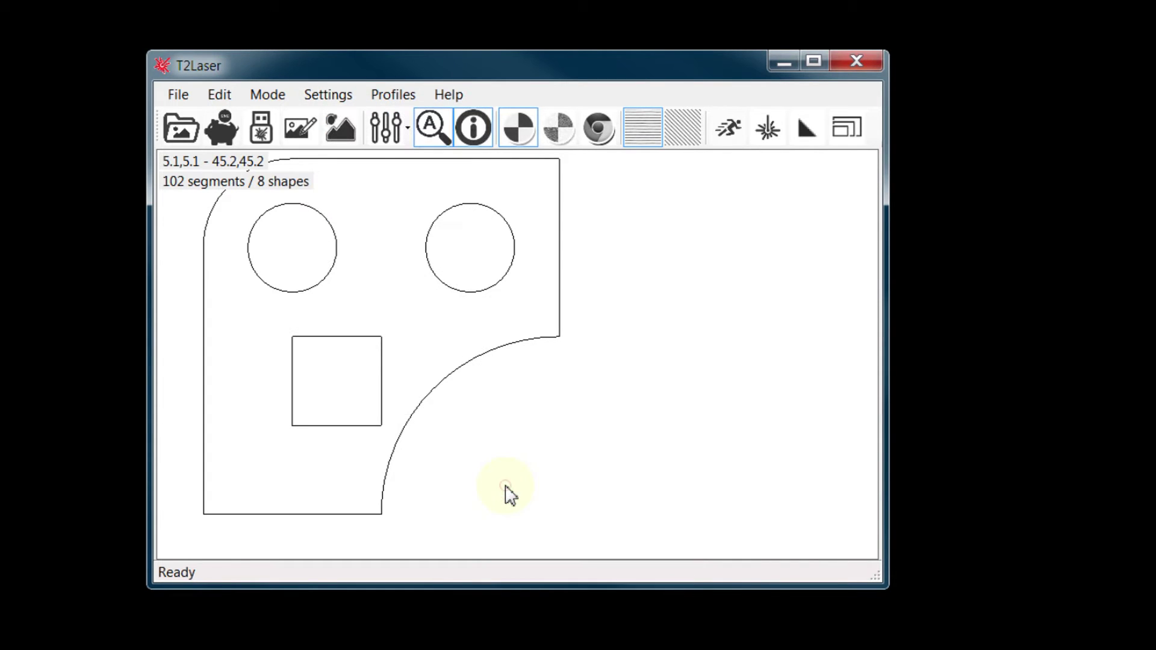
pyautogui.click(328, 94)
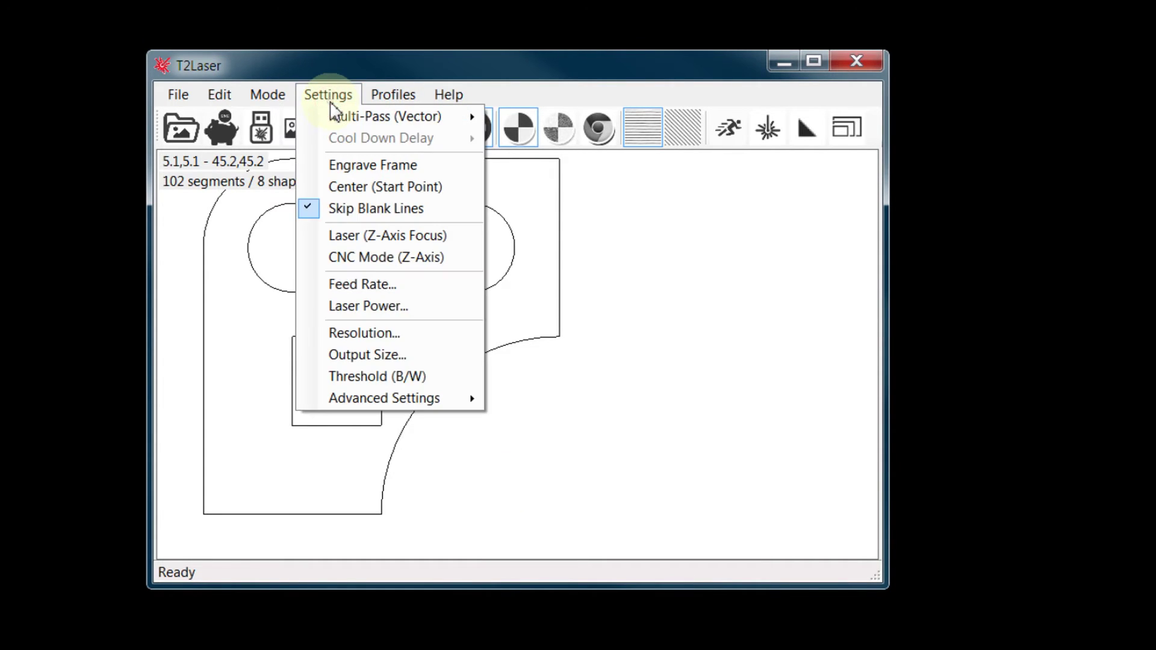
pyautogui.moveTo(415, 398)
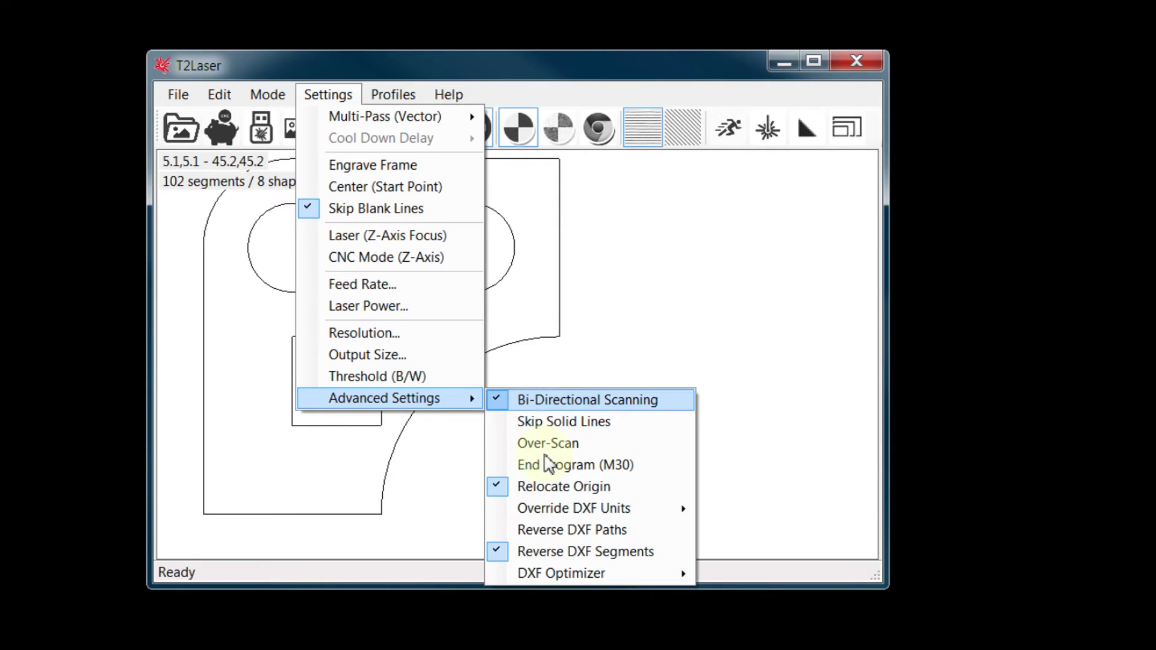
pyautogui.moveTo(549, 575)
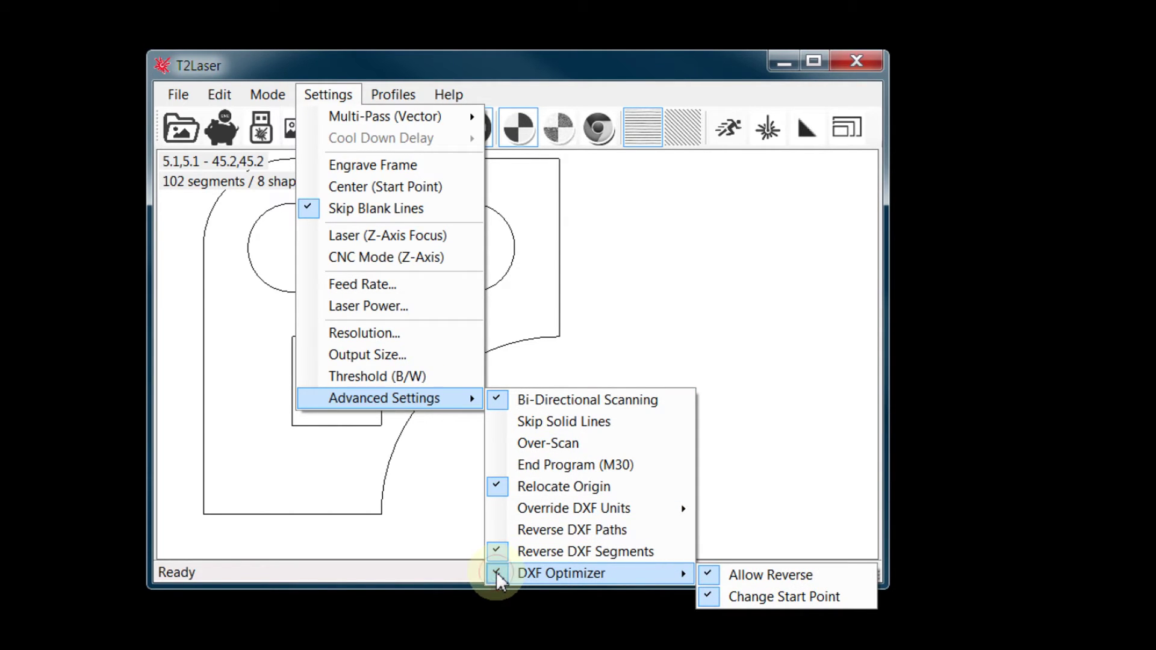
pyautogui.click(392, 480)
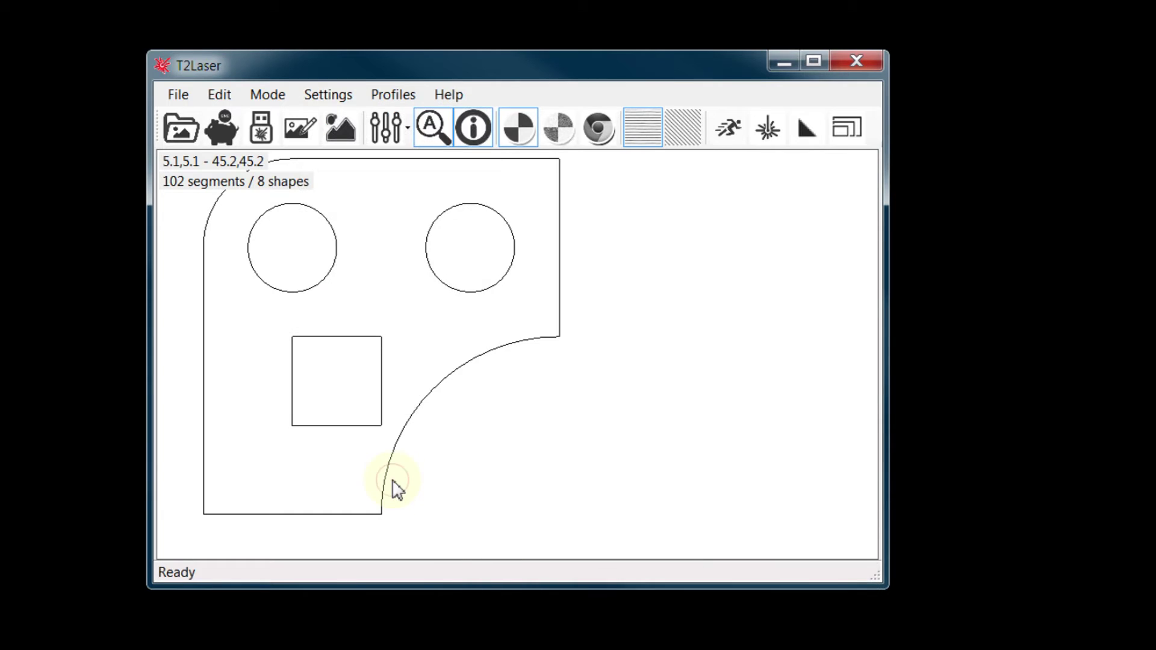
pyautogui.click(182, 129)
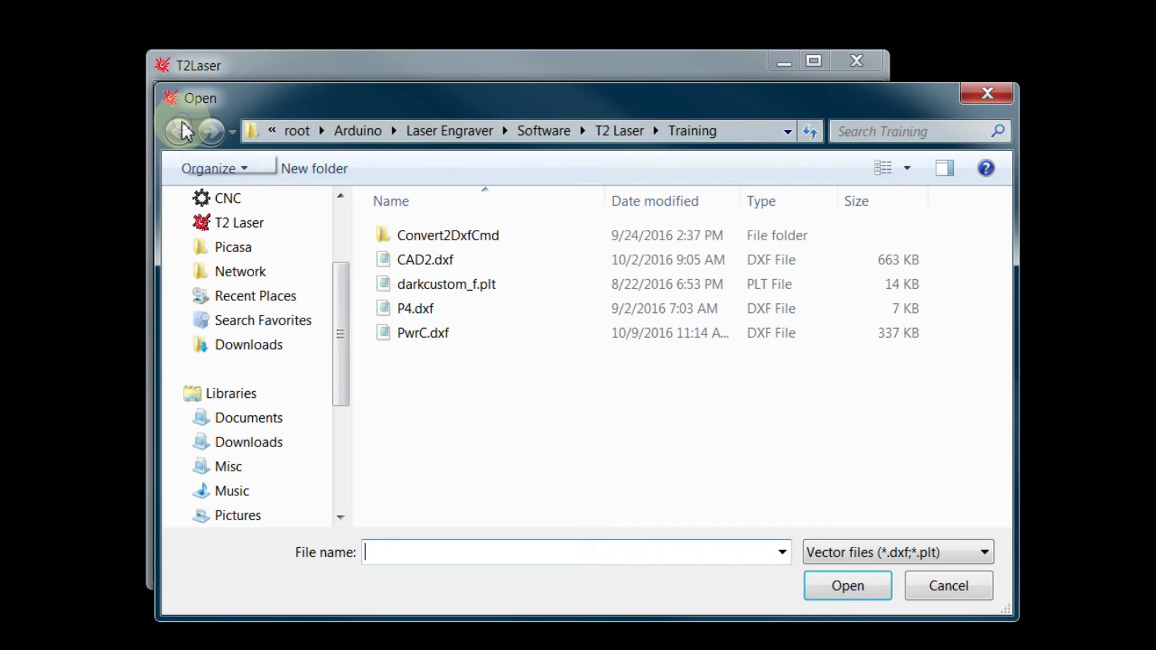
# Reload P4.dxf so it spans 0,0 to 40,40 as 4 shapes.
pyautogui.doubleClick(392, 312)
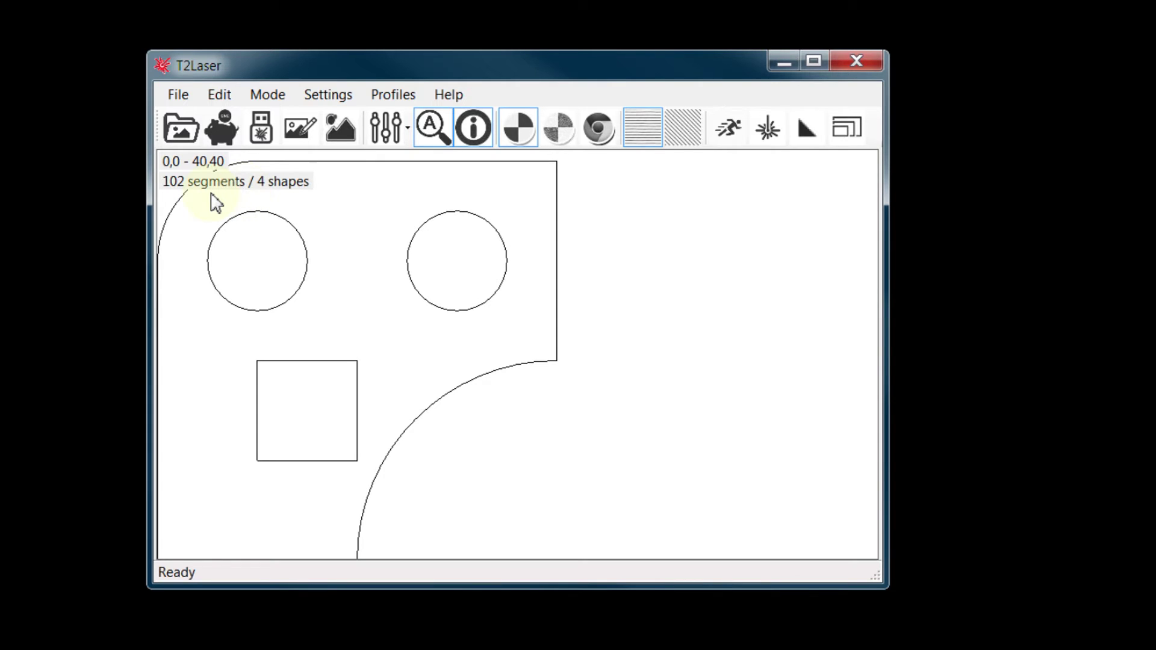
pyautogui.click(185, 132)
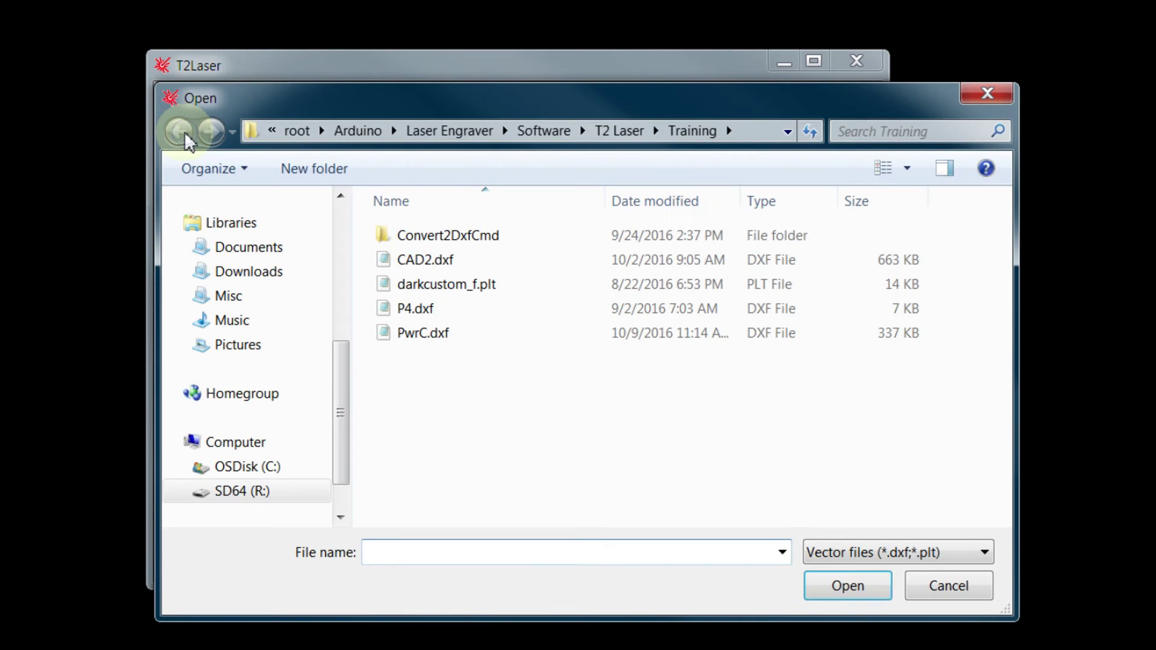
# Load the PwrC.dxf colour power chart, Black 100% to Yellow 0%.
pyautogui.doubleClick(424, 333)
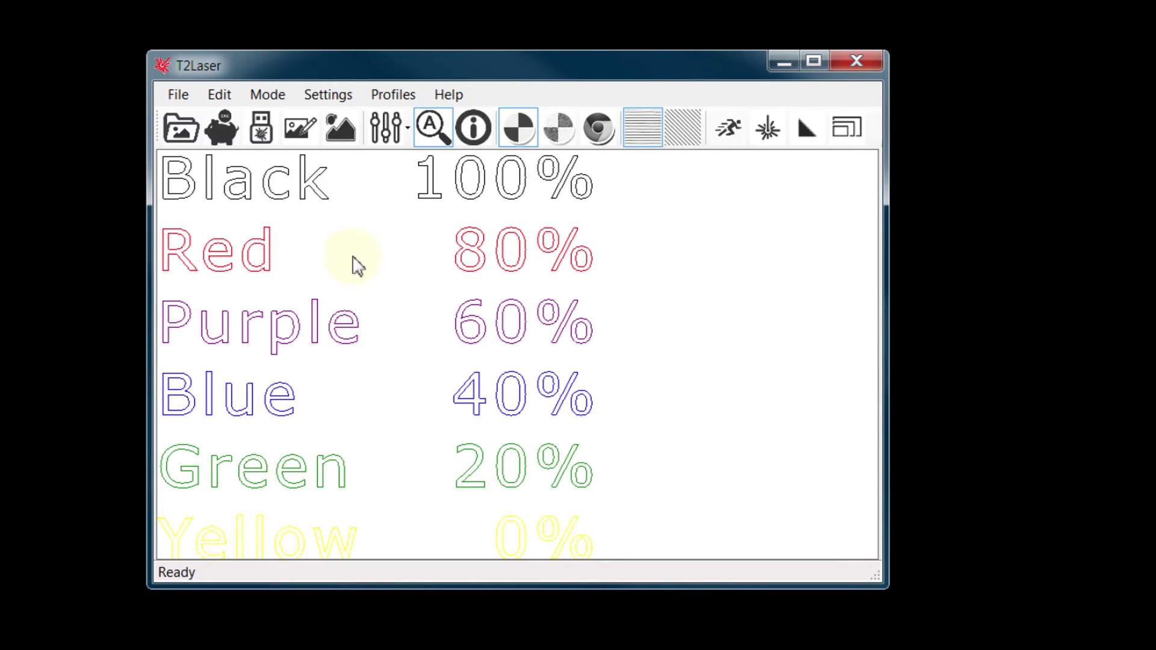
pyautogui.click(183, 129)
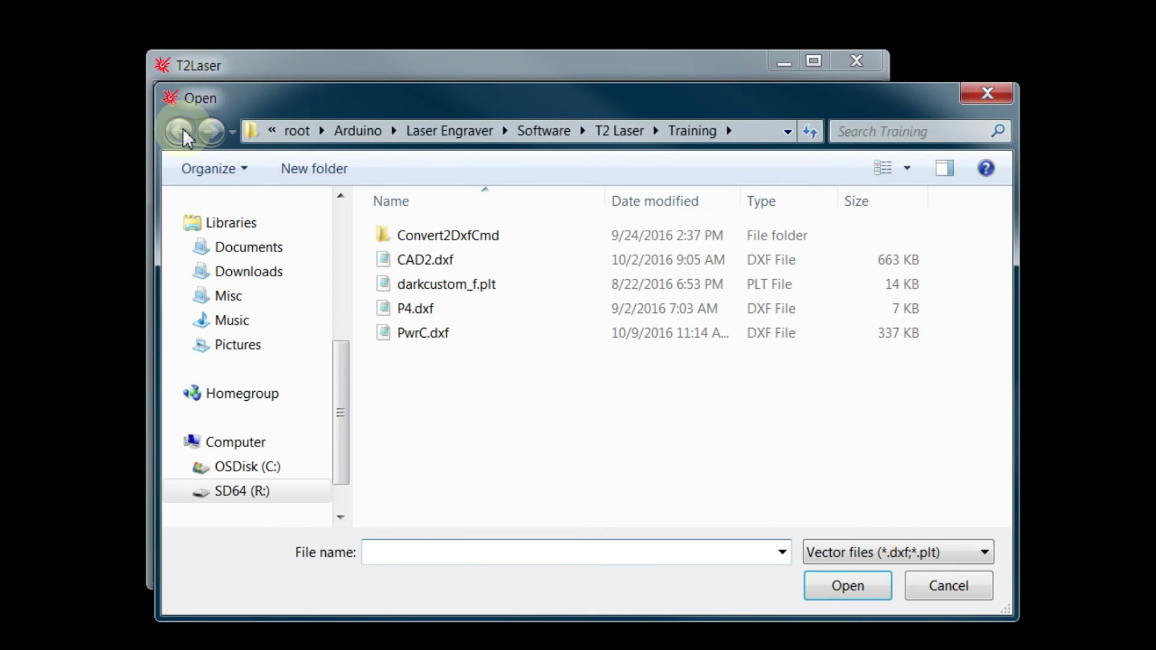
pyautogui.doubleClick(425, 285)
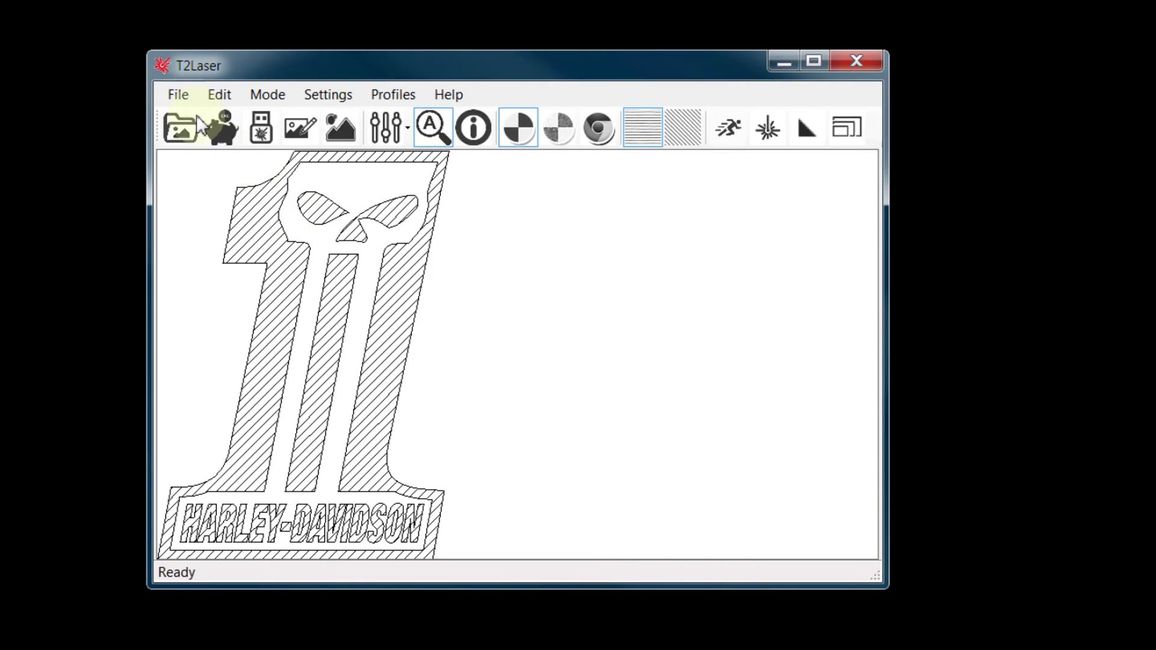
pyautogui.click(177, 95)
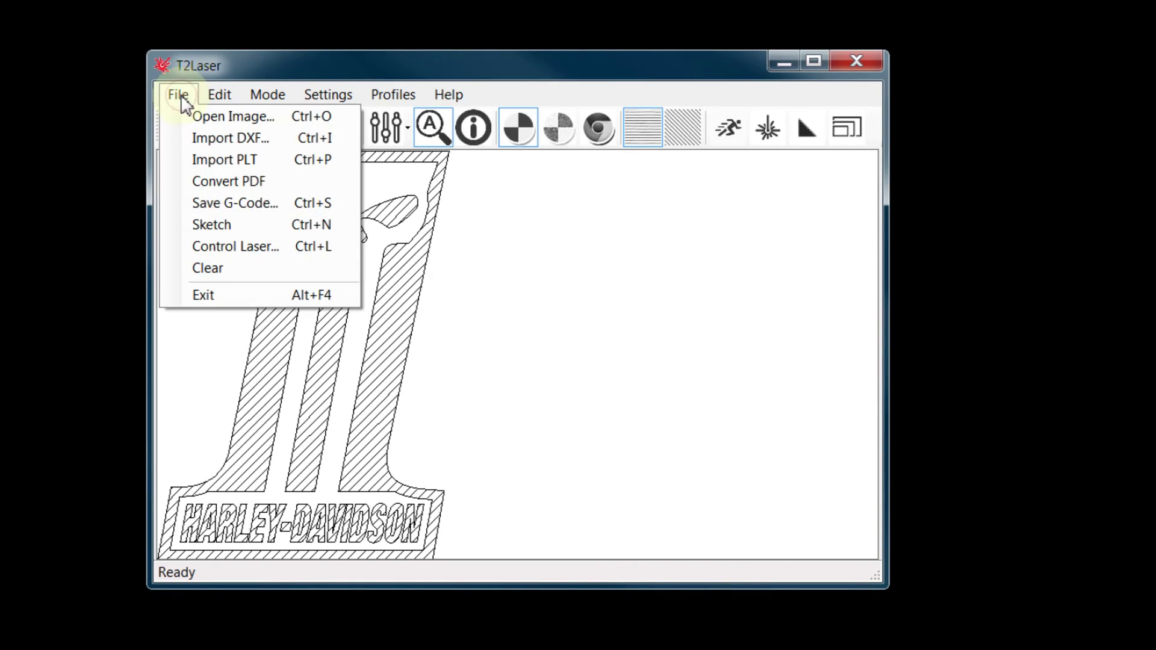
# Register Convert2DxfCmd.exe from the Convert2DxfCmd folder as the PDF conversion utility.
pyautogui.click(178, 185)
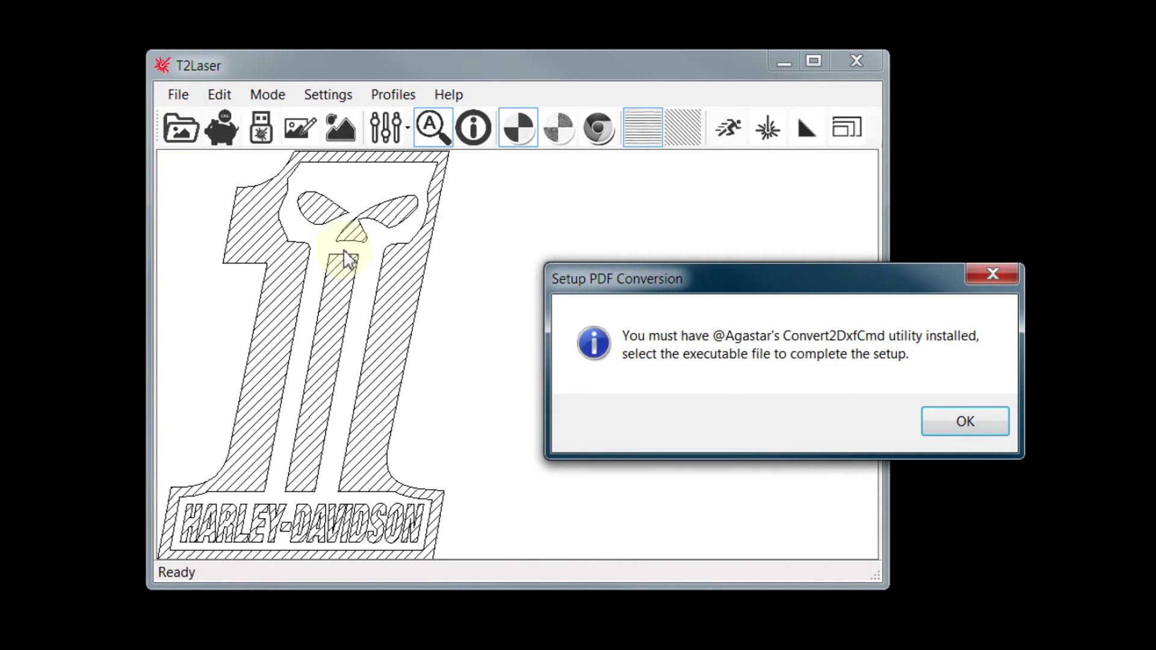
pyautogui.click(976, 422)
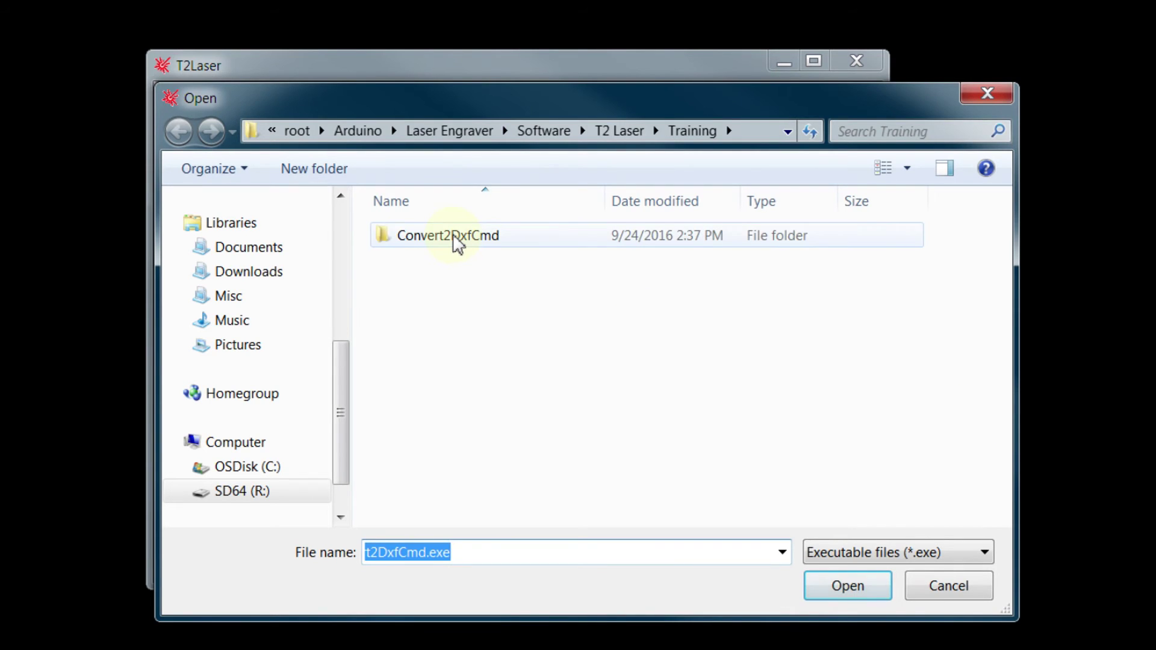
pyautogui.doubleClick(453, 239)
pyautogui.click(456, 241)
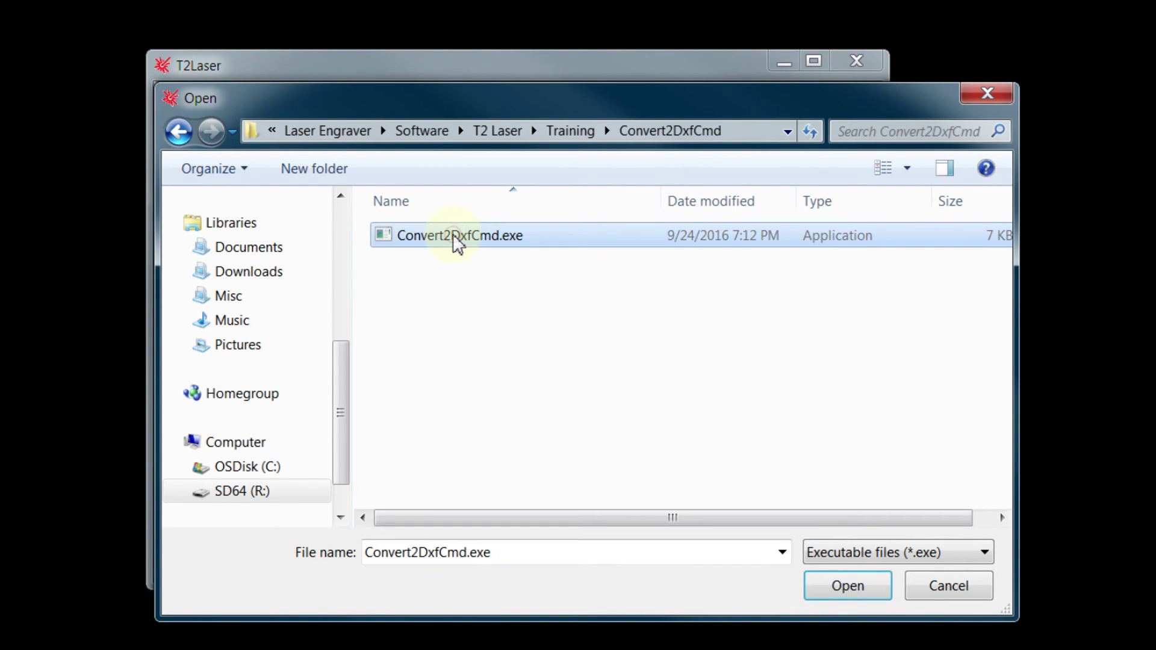
pyautogui.click(848, 587)
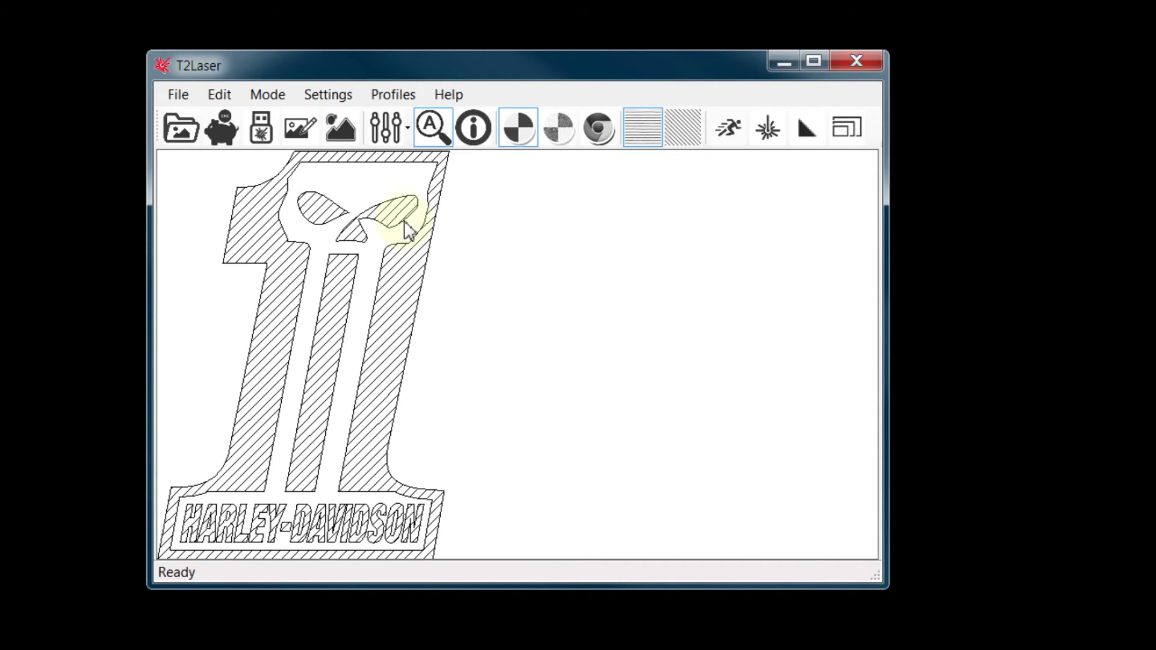
# Convert cartonus-birdhouse-60mm.pdf and show its info: 162.8 x 123.8, 290 segments, 16 shapes.
pyautogui.click(181, 97)
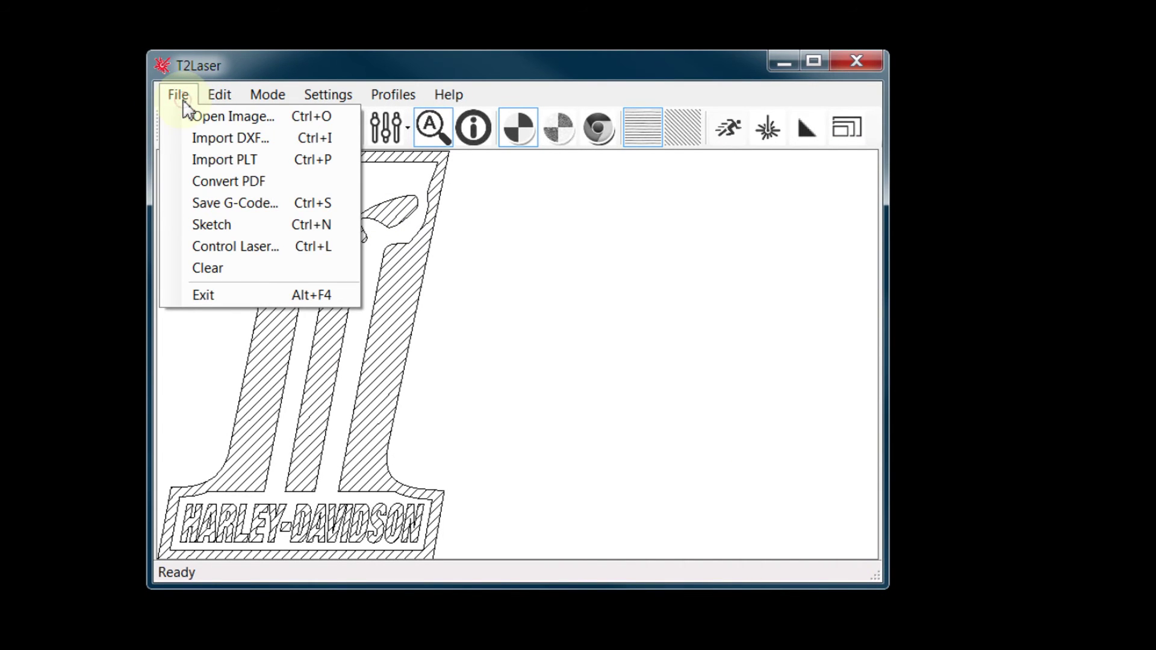
pyautogui.click(193, 189)
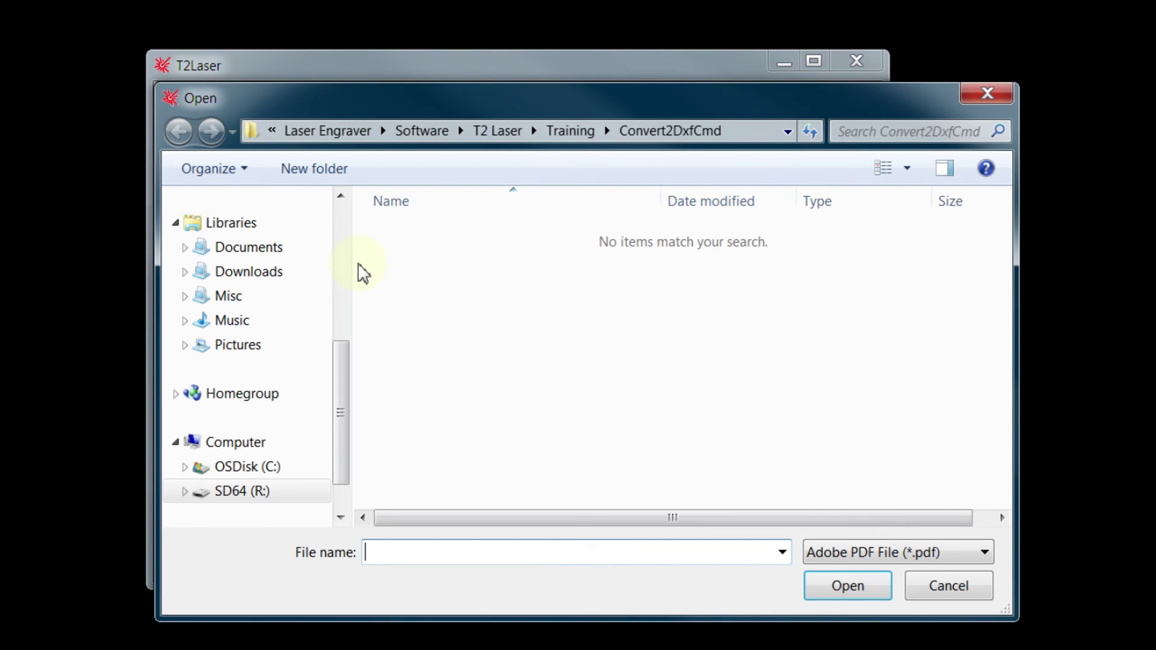
pyautogui.hotkey('alt', 'Up')
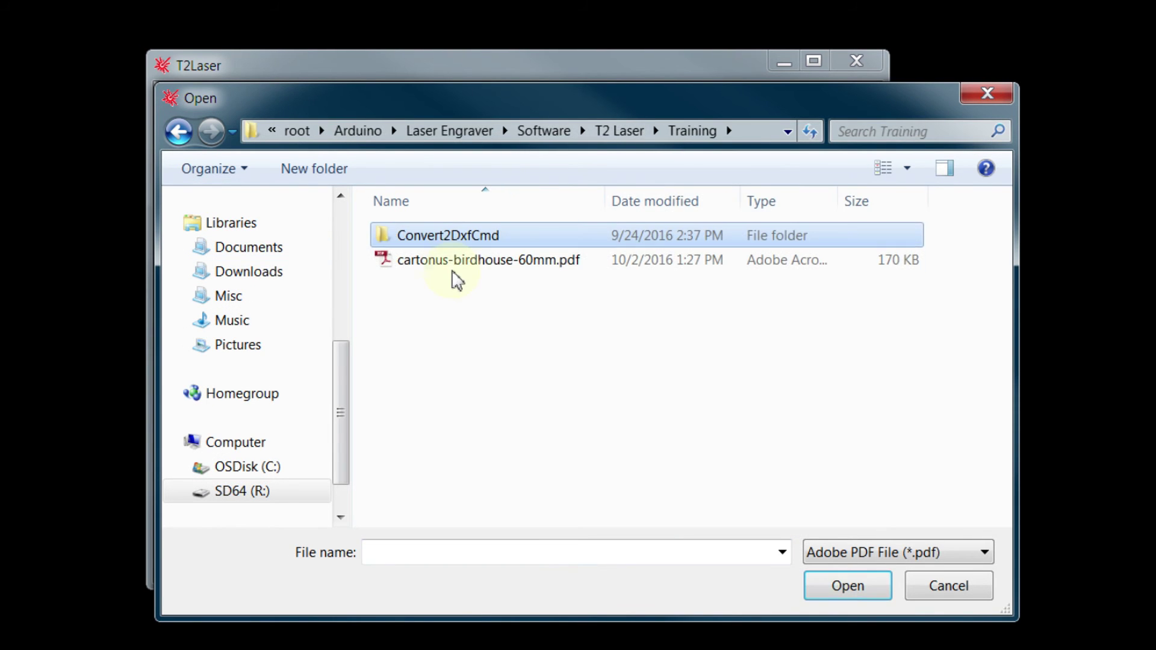
pyautogui.click(449, 265)
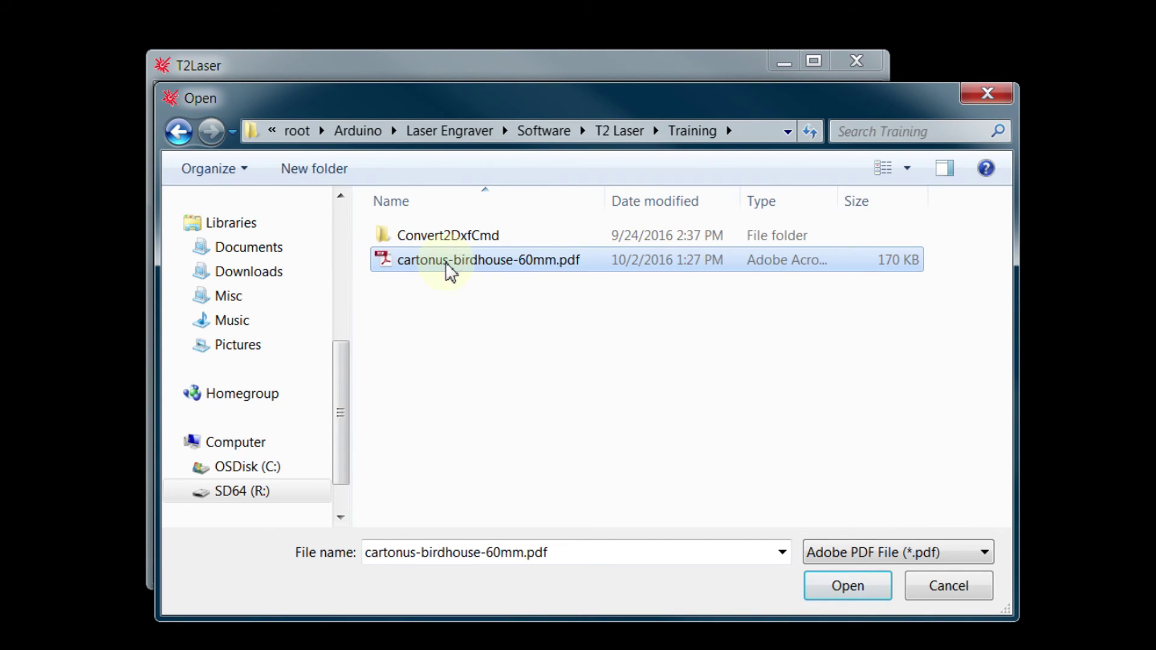
pyautogui.click(861, 590)
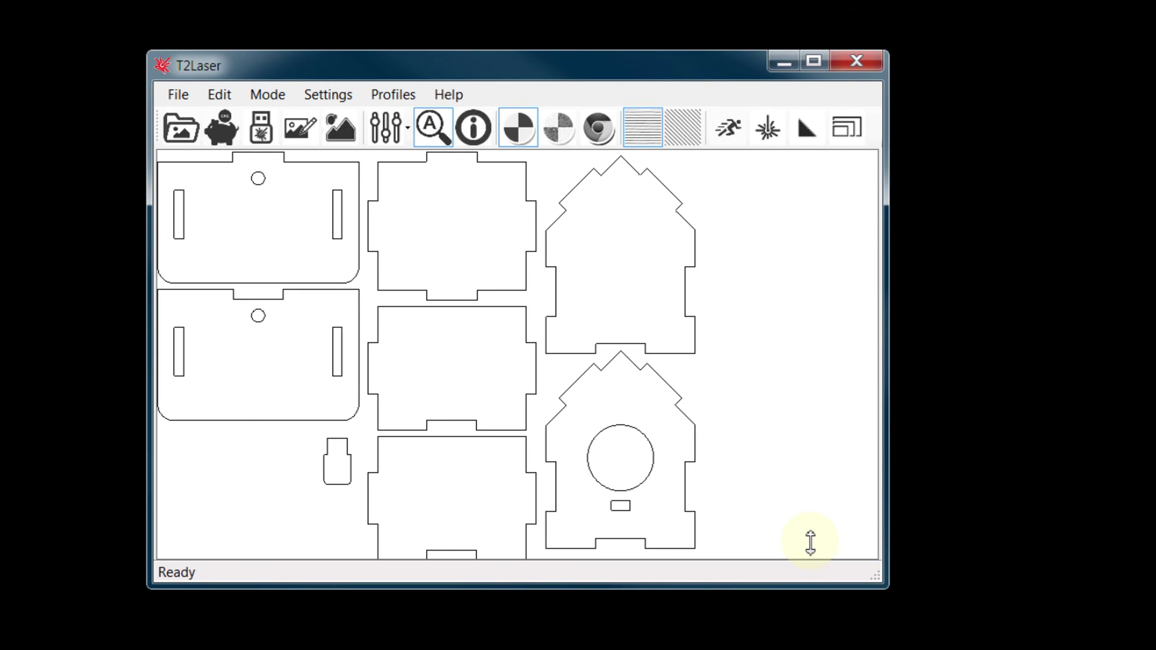
pyautogui.hotkey('ctrl', 'i')
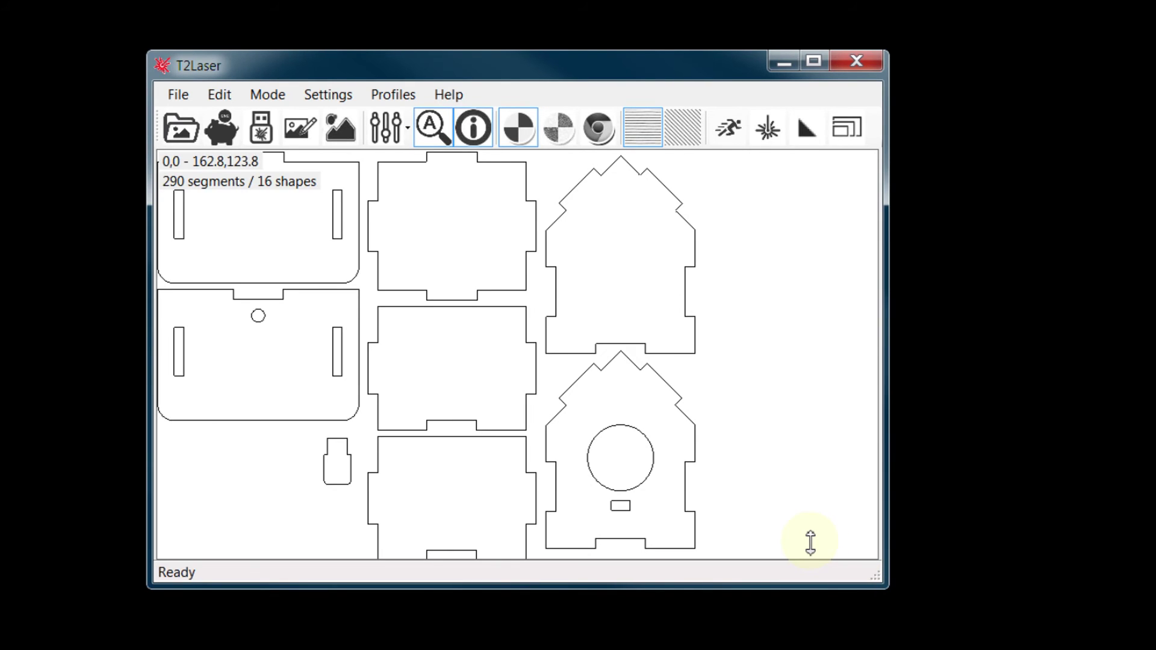
# Toggle the drawing info and confirm the cutting feed rate stays at 1000.
pyautogui.hotkey('ctrl', 'i')
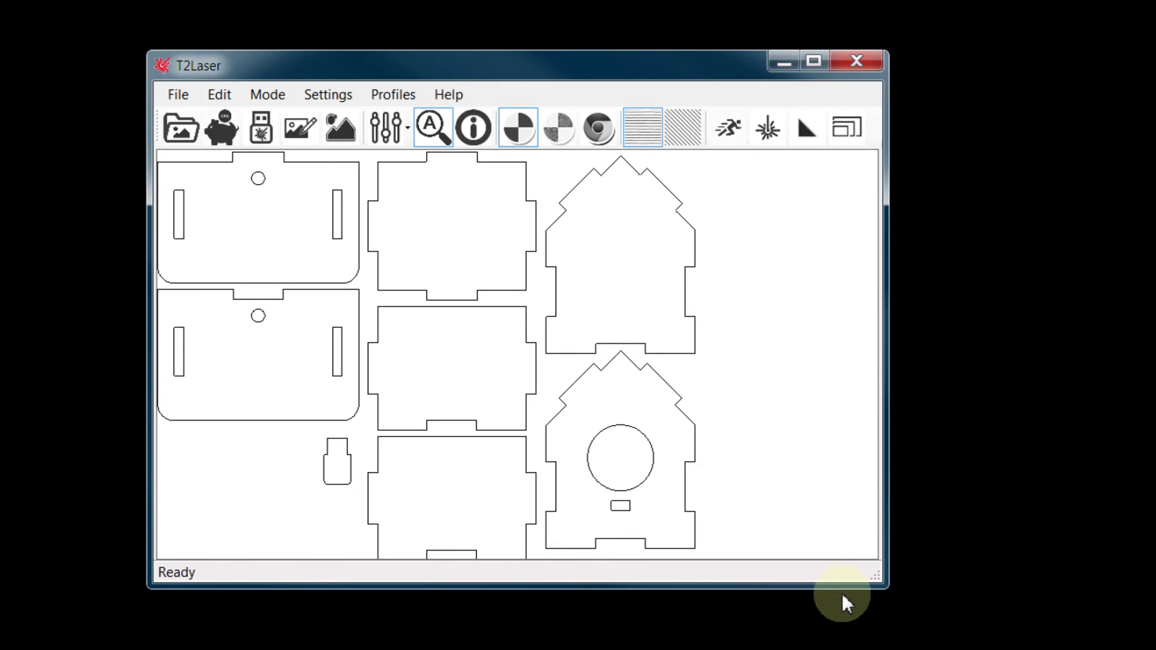
pyautogui.hotkey('ctrl', 'i')
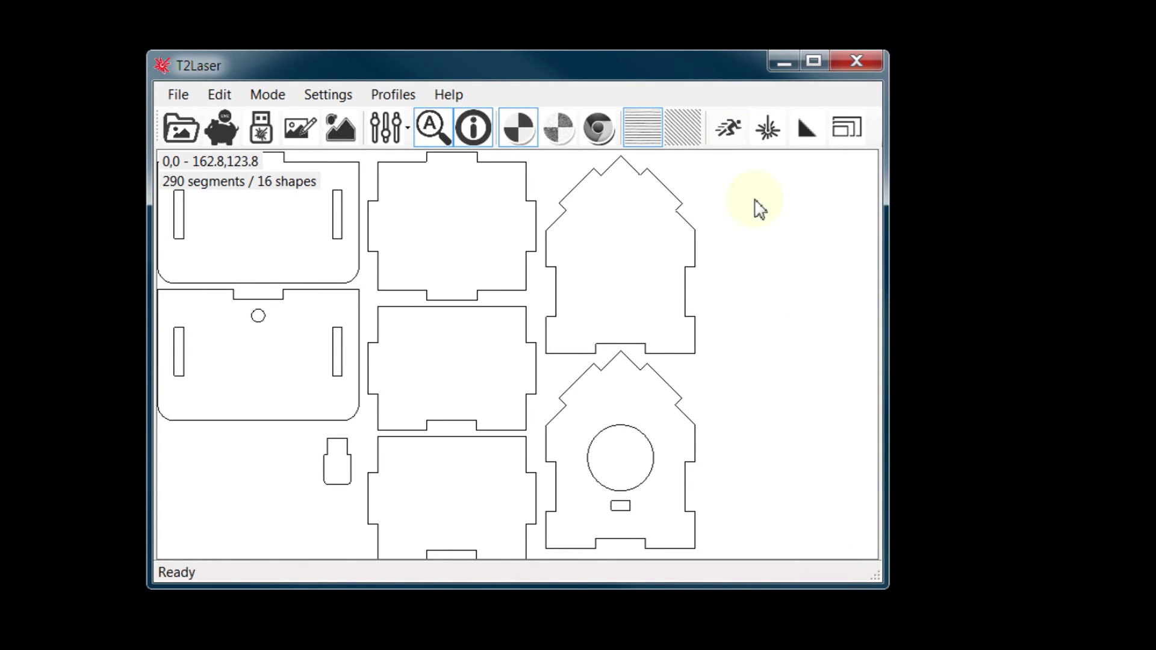
pyautogui.click(732, 127)
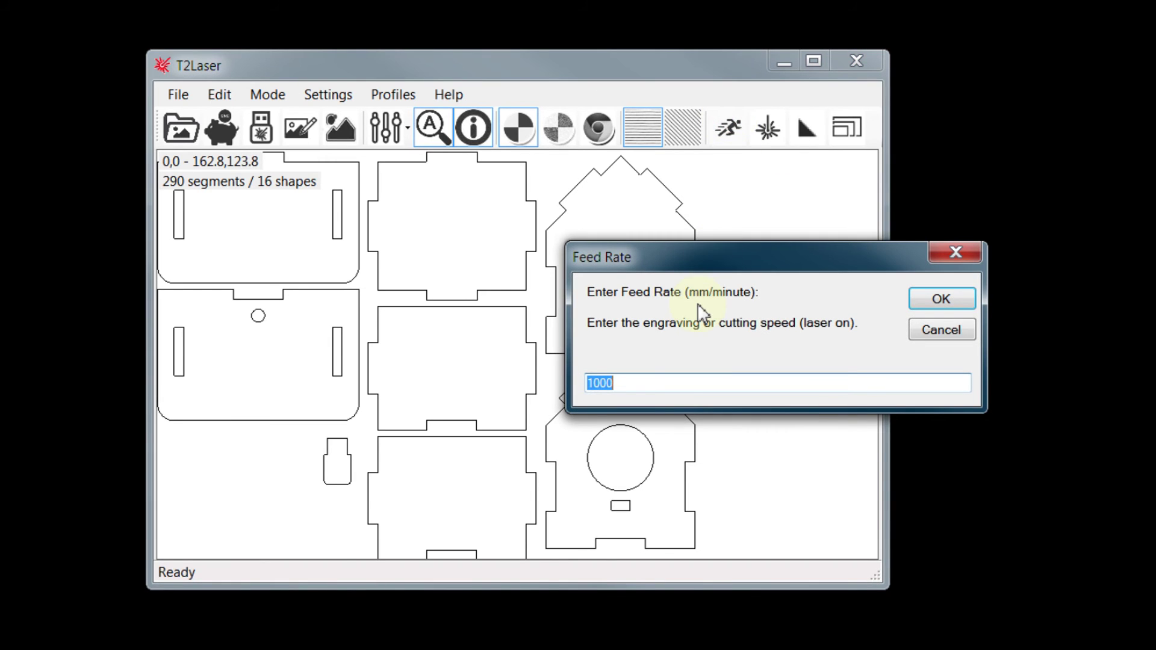
pyautogui.click(955, 301)
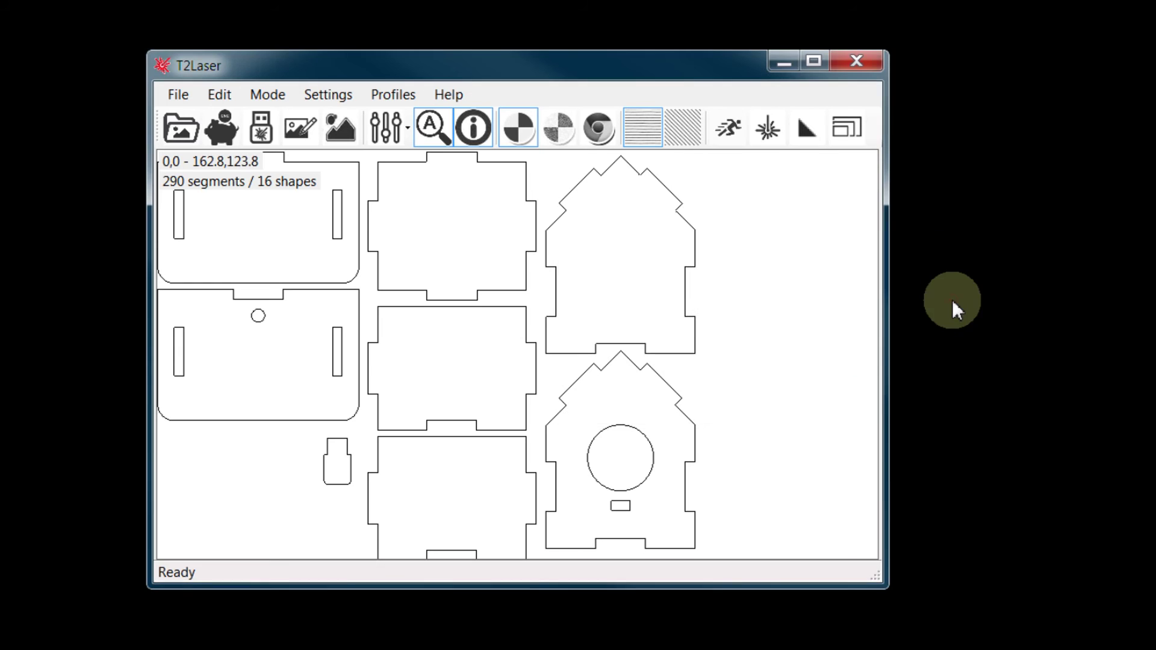
# Set the rapid feed rate to 2000 mm/min and generate the 314-line G-code.
pyautogui.click(729, 128)
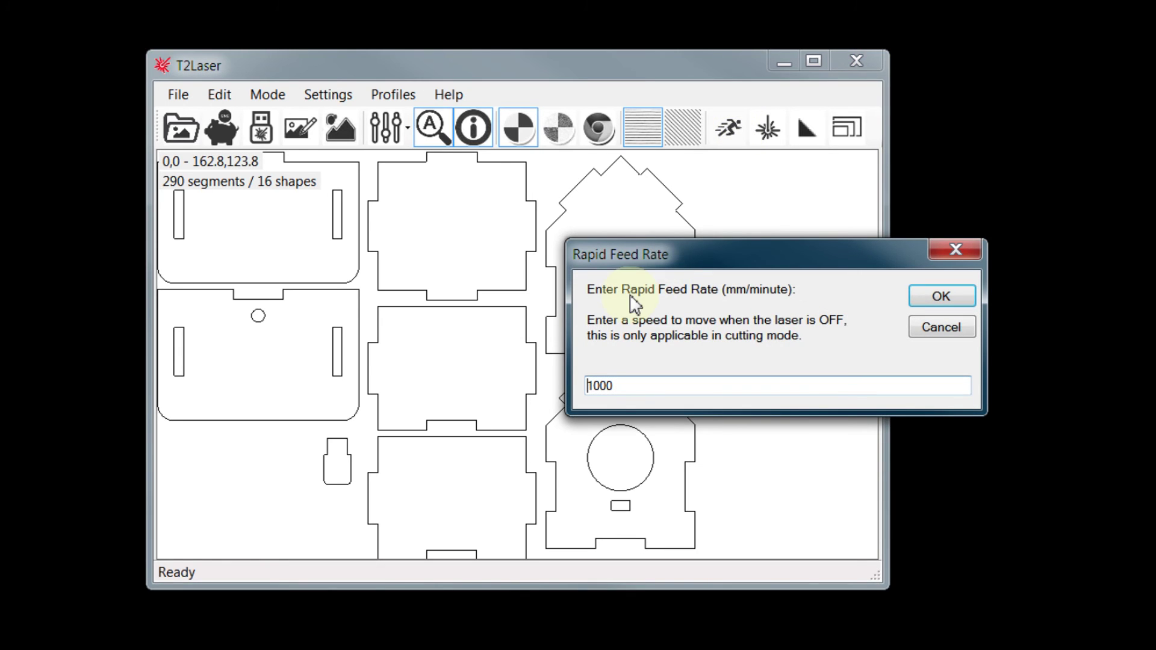
pyautogui.doubleClick(630, 383)
pyautogui.write('2000')
pyautogui.click(950, 297)
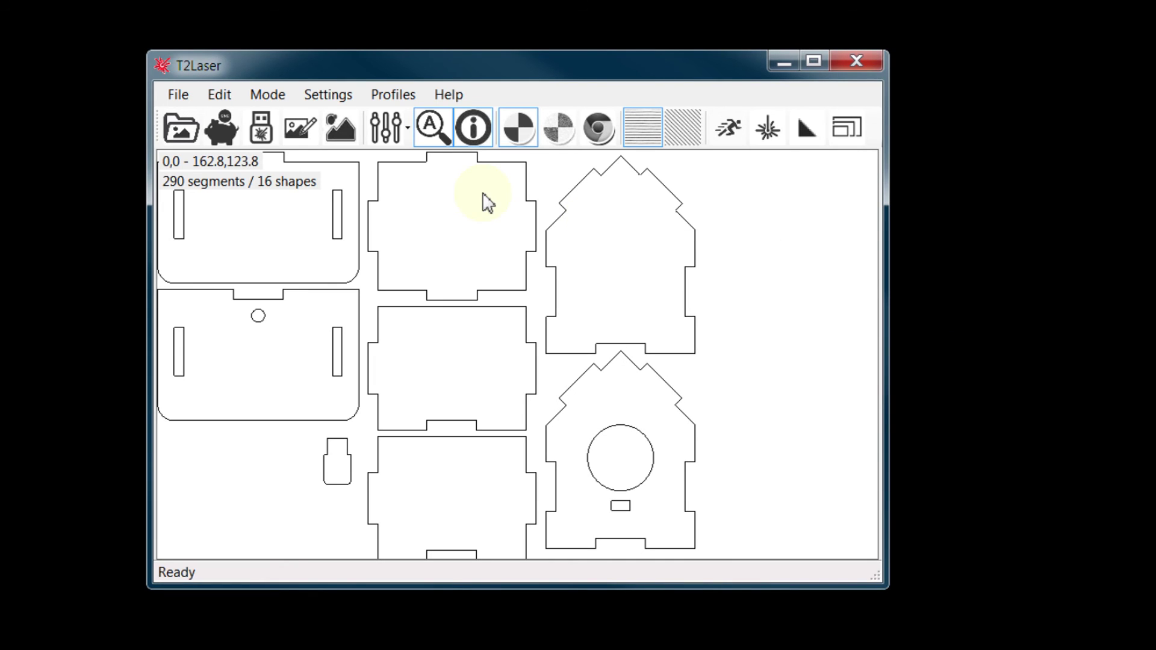
pyautogui.click(260, 129)
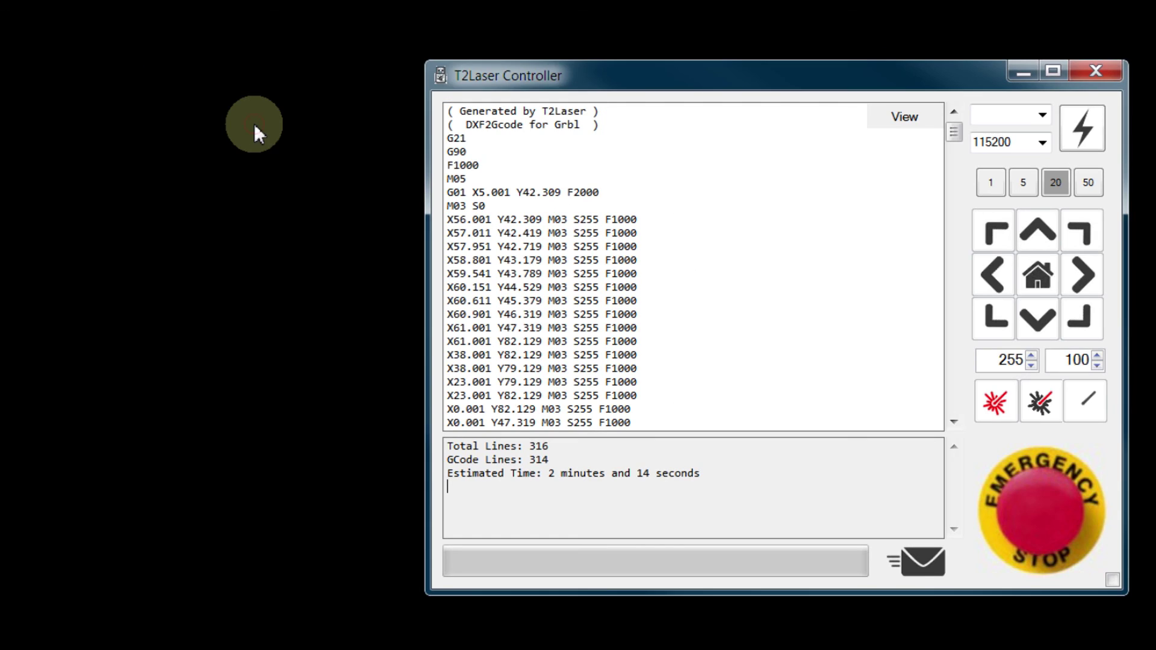